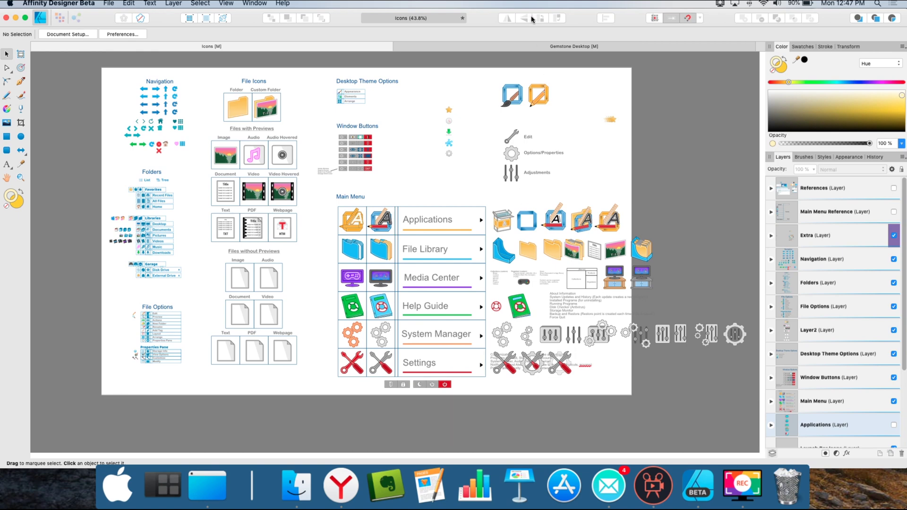
Show the fourth Main Menu layer in Gemstone Desktop, then hide Extra and show Applications on Icons
{"action": "left_click", "coordinate": [535, 51]}
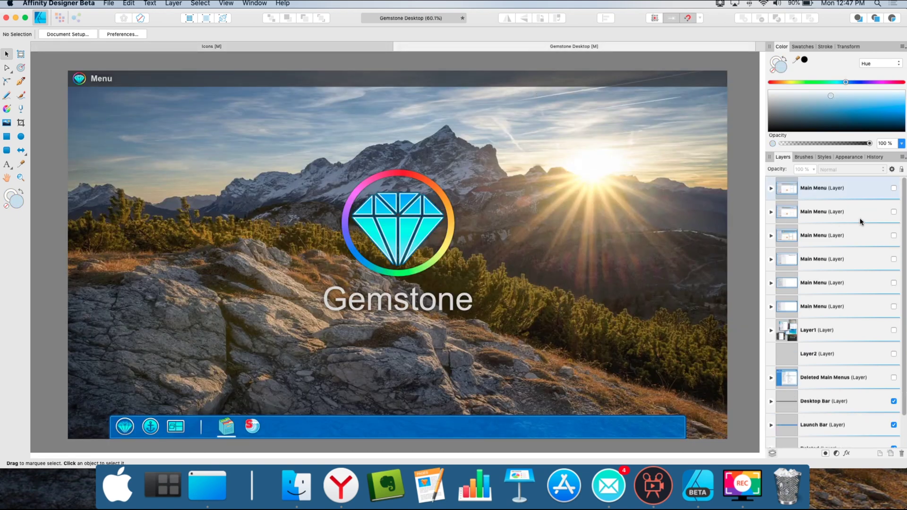
{"action": "left_click", "coordinate": [893, 259]}
{"action": "left_click", "coordinate": [330, 47]}
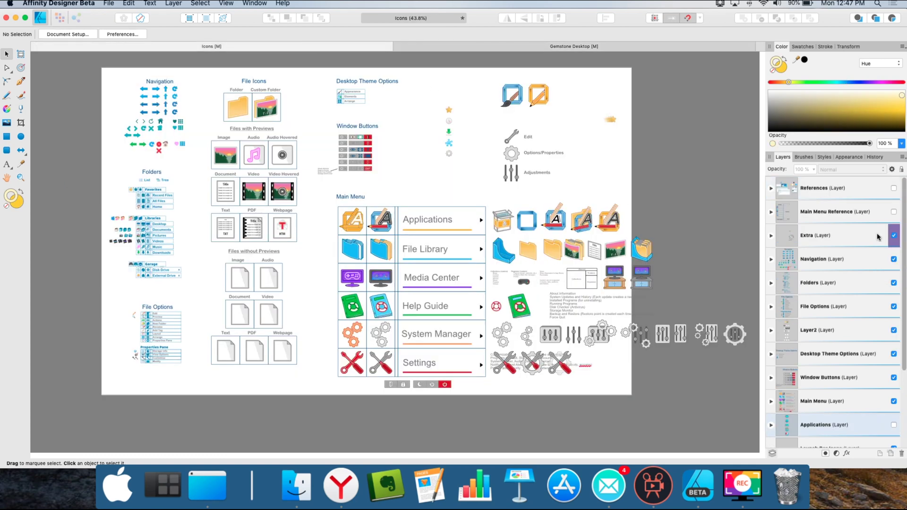
{"action": "left_click", "coordinate": [894, 235]}
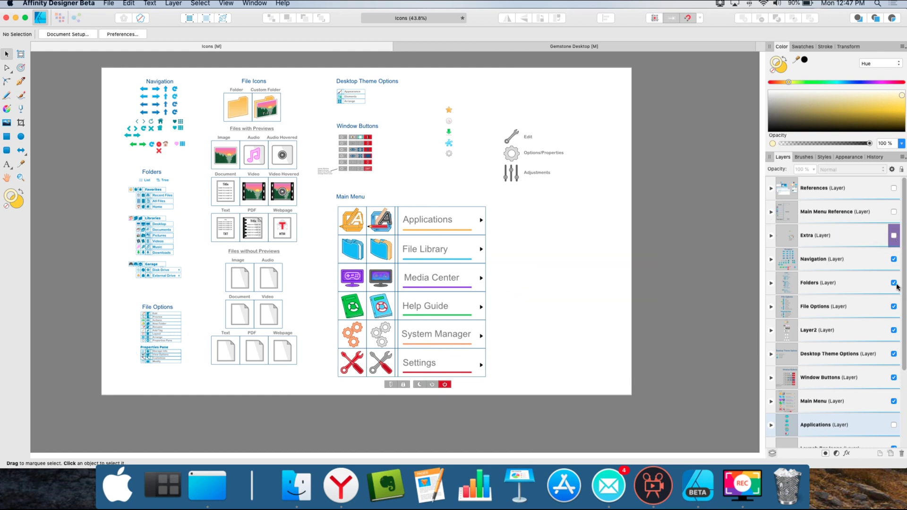
{"action": "left_click", "coordinate": [894, 425]}
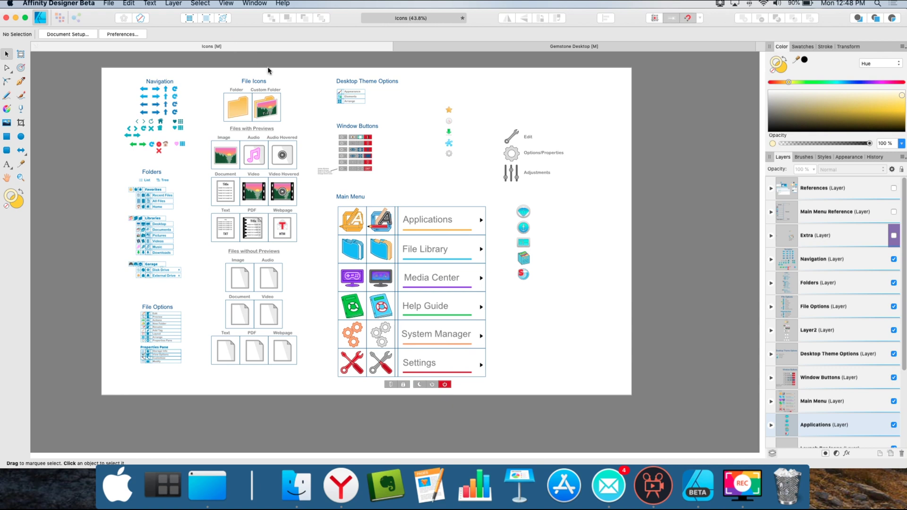
{"action": "left_click", "coordinate": [201, 4]}
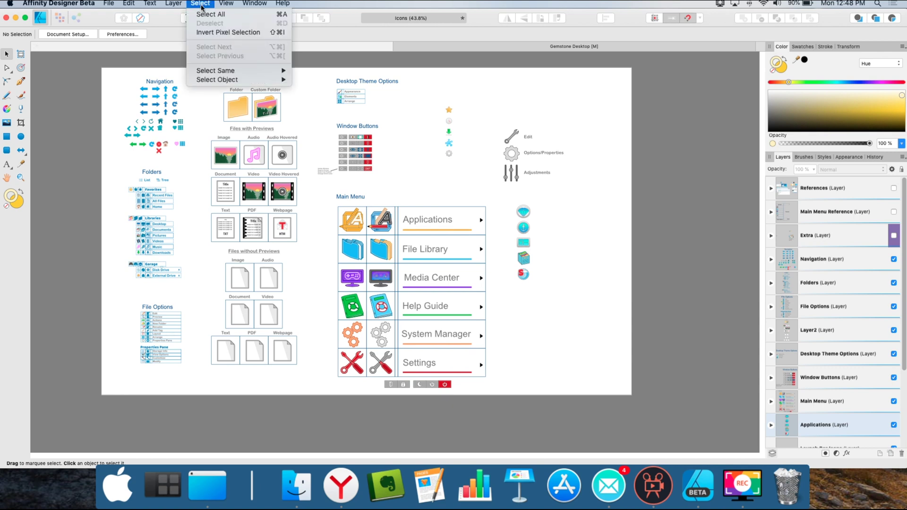
{"action": "mouse_move", "coordinate": [217, 79]}
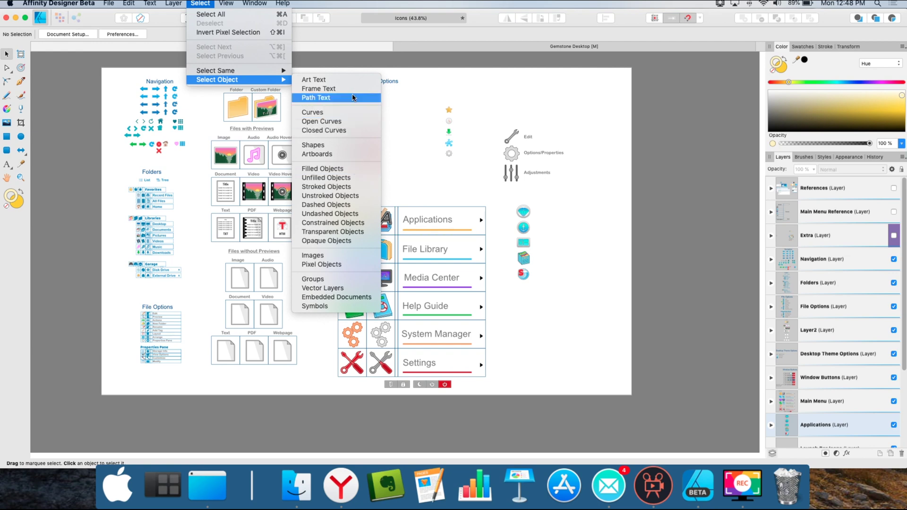
{"action": "left_click", "coordinate": [324, 81]}
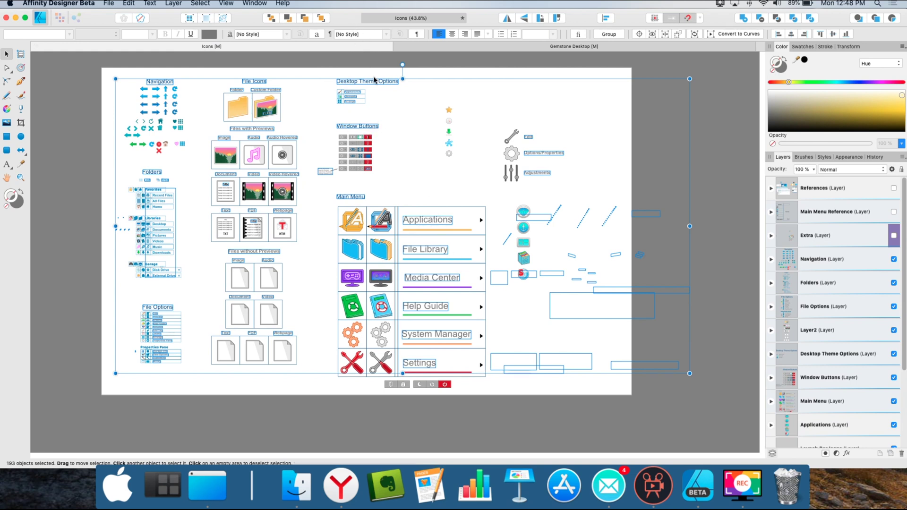
{"action": "mouse_move", "coordinate": [374, 81]}
{"action": "left_mouse_down"}
{"action": "mouse_move", "coordinate": [417, 72]}
{"action": "mouse_move", "coordinate": [522, 160]}
{"action": "mouse_move", "coordinate": [458, 122]}
{"action": "left_mouse_up"}
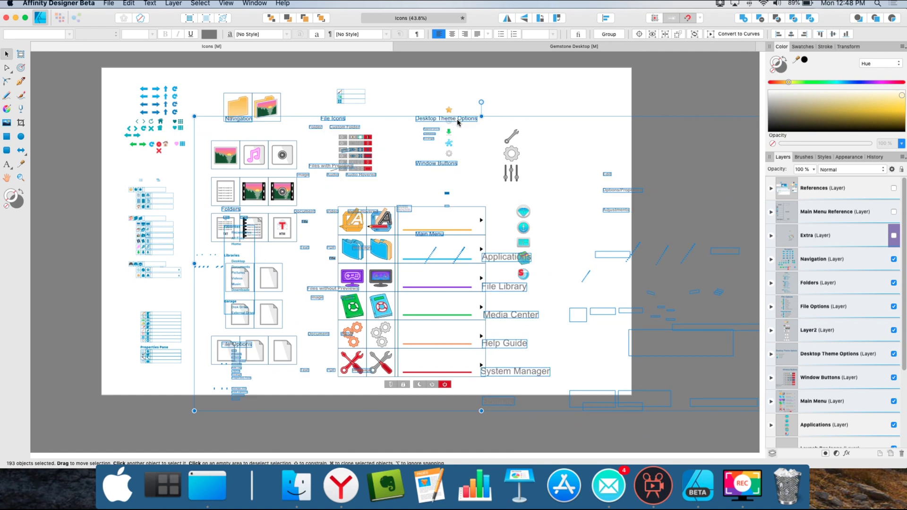
{"action": "key", "text": "super+z"}
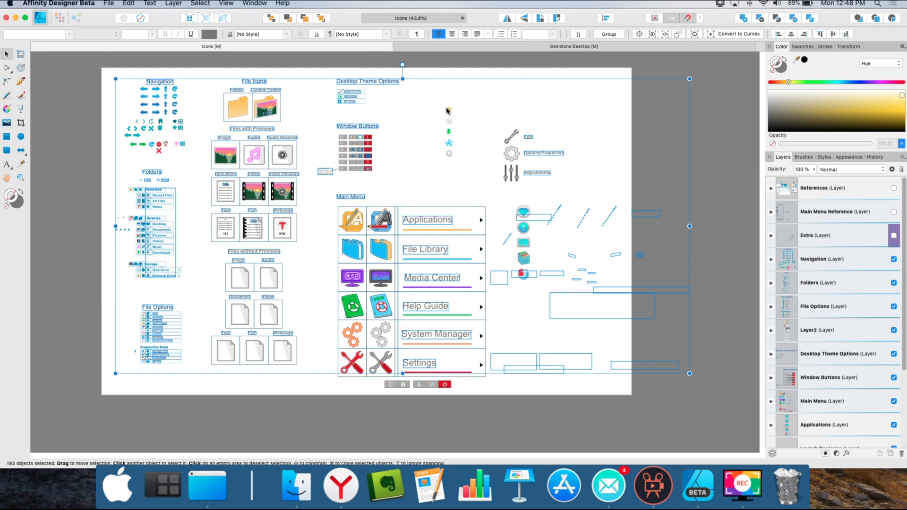
{"action": "left_click", "coordinate": [412, 98]}
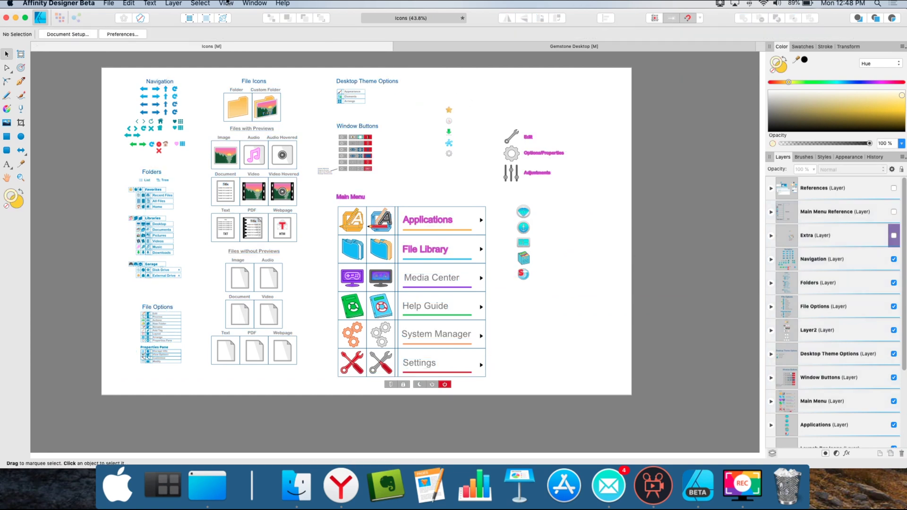
{"action": "left_click", "coordinate": [199, 4]}
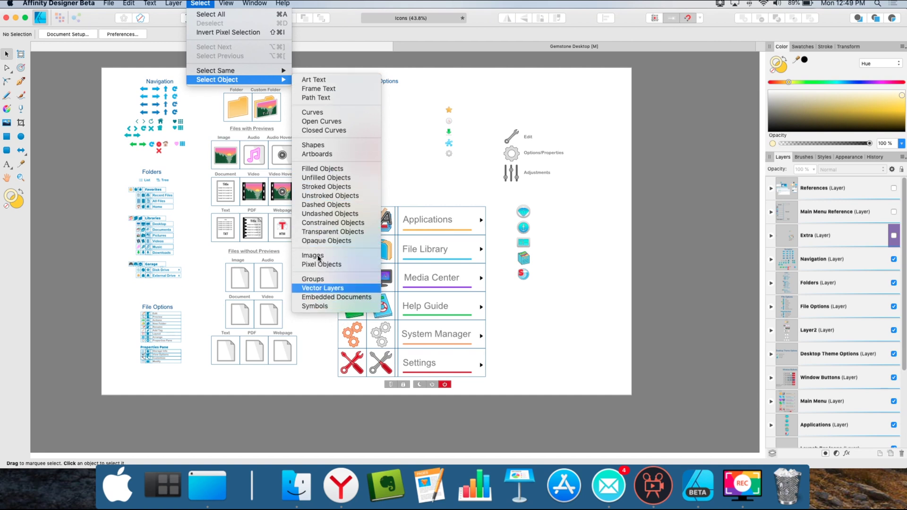
Select all groups with Select Object > Groups, drag them away and back, then deselect
{"action": "left_click", "coordinate": [323, 279]}
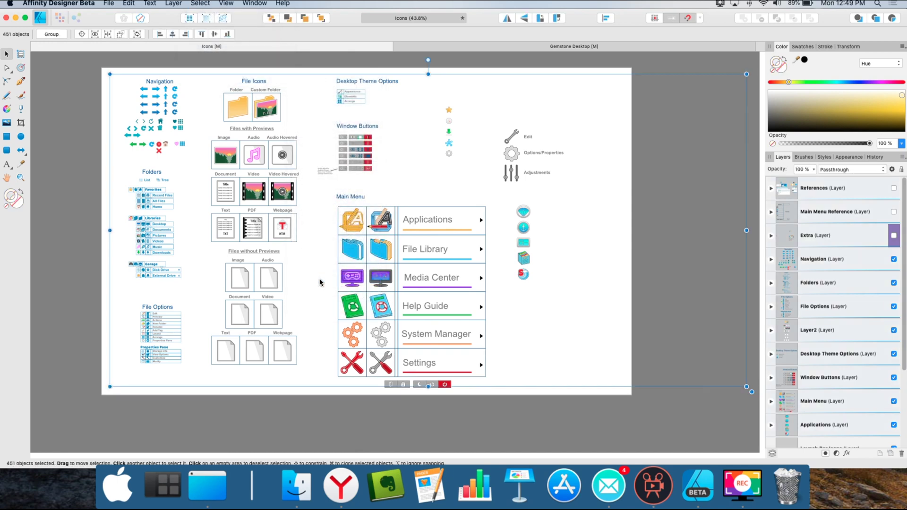
{"action": "left_click_drag", "start_coordinate": [363, 90], "coordinate": [431, 116]}
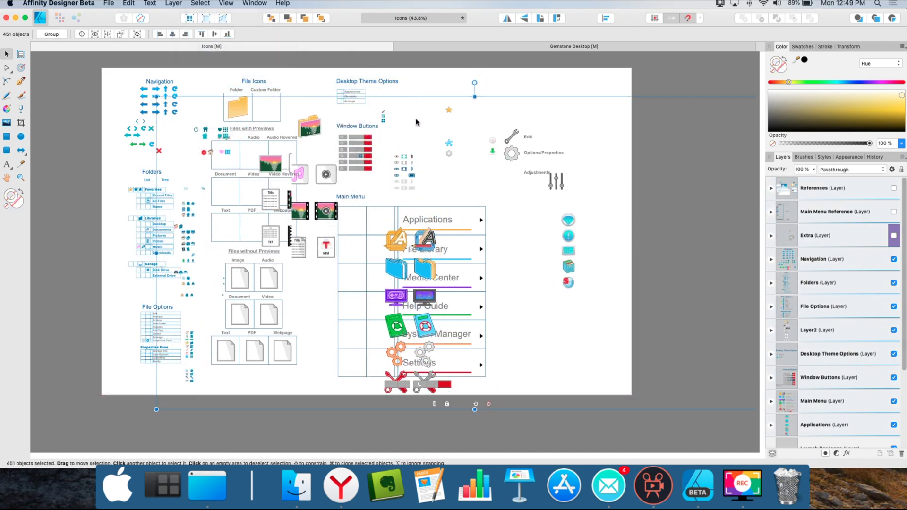
{"action": "mouse_move", "coordinate": [431, 116]}
{"action": "left_mouse_down"}
{"action": "mouse_move", "coordinate": [454, 125]}
{"action": "mouse_move", "coordinate": [491, 86]}
{"action": "mouse_move", "coordinate": [423, 83]}
{"action": "mouse_move", "coordinate": [361, 95]}
{"action": "left_mouse_up"}
{"action": "left_click", "coordinate": [313, 62]}
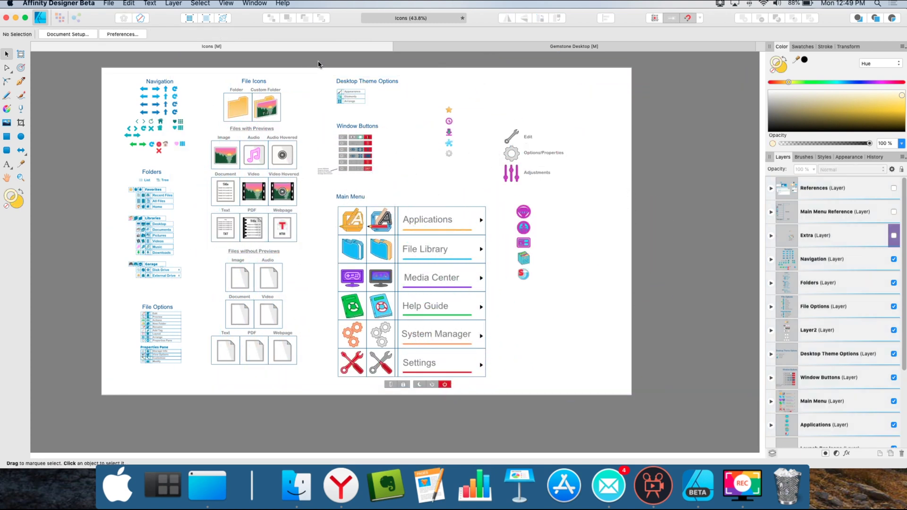
{"action": "left_click", "coordinate": [200, 4]}
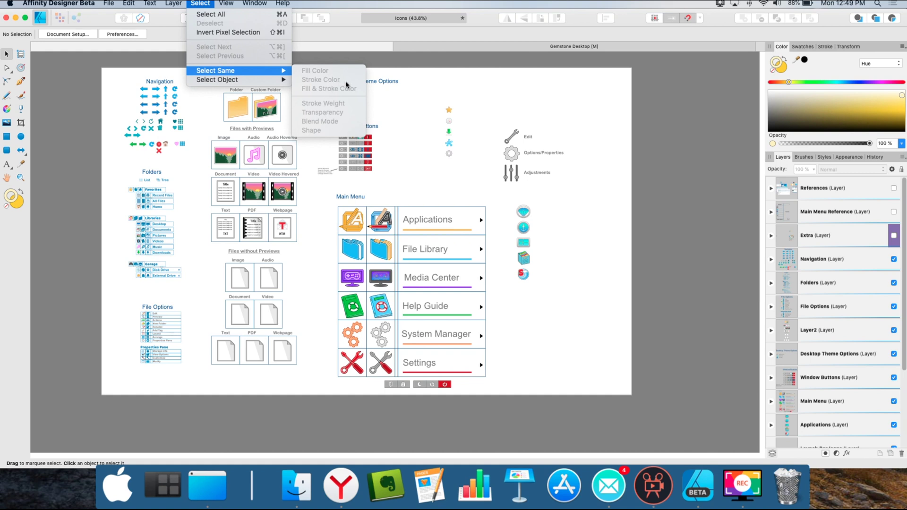
Dismiss the menu, scroll up to Navigation and select the cyan left arrow as reference
{"action": "left_click", "coordinate": [423, 81]}
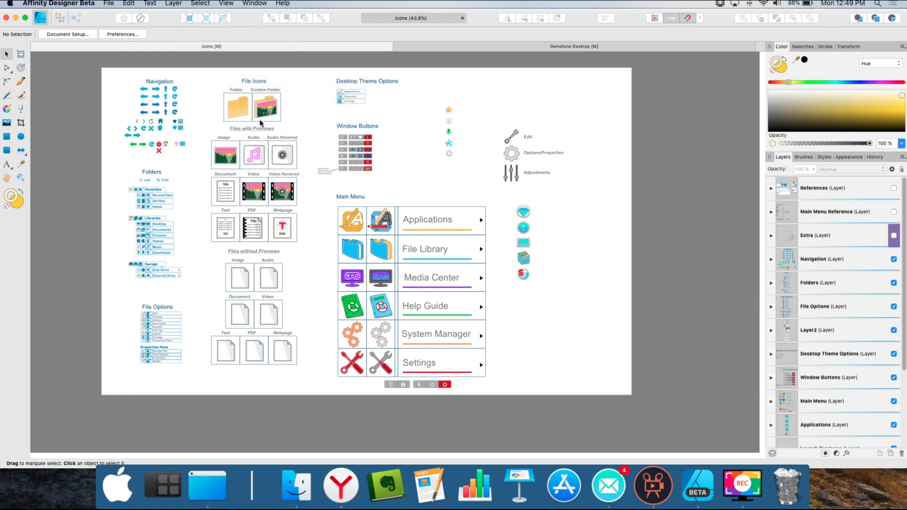
{"action": "scroll", "coordinate": [143, 107], "scroll_direction": "up", "scroll_amount": 3}
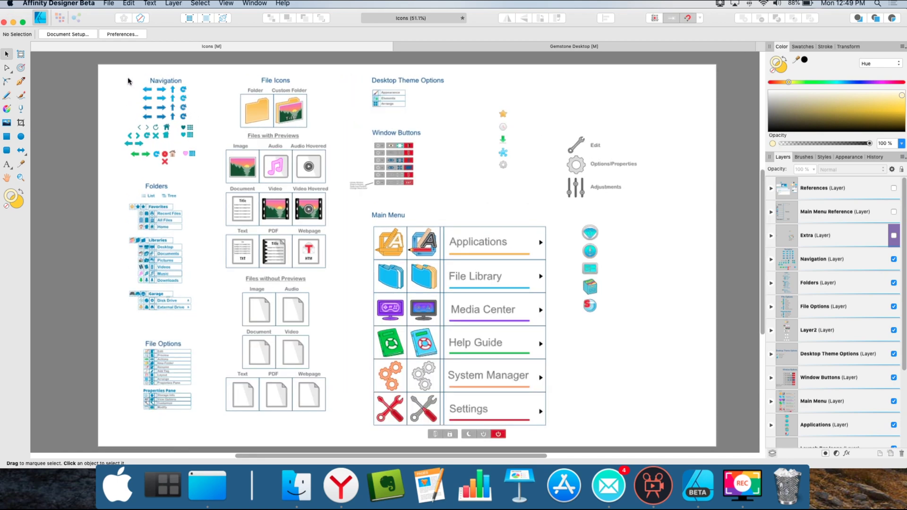
{"action": "scroll", "coordinate": [128, 77], "scroll_direction": "up", "scroll_amount": 3}
{"action": "scroll", "coordinate": [126, 87], "scroll_direction": "up", "scroll_amount": 3}
{"action": "scroll", "coordinate": [127, 94], "scroll_direction": "up", "scroll_amount": 2}
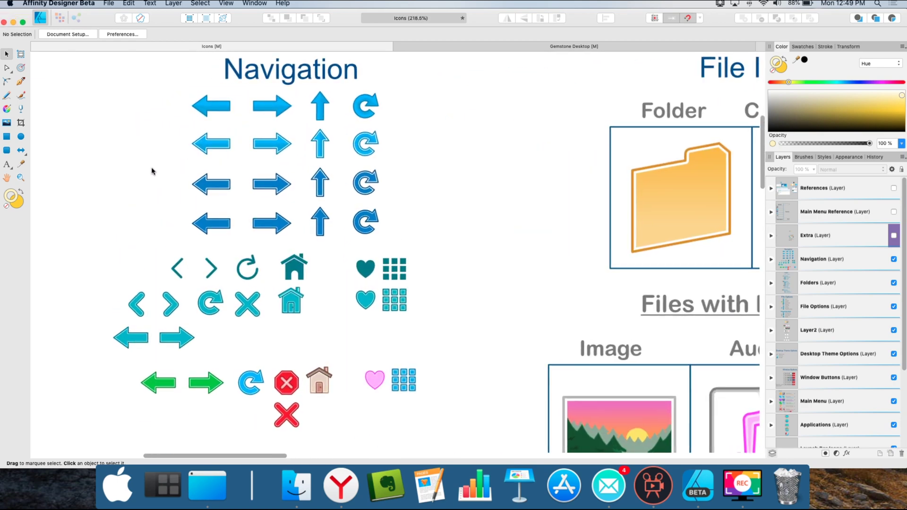
{"action": "scroll", "coordinate": [152, 181], "scroll_direction": "up", "scroll_amount": 1}
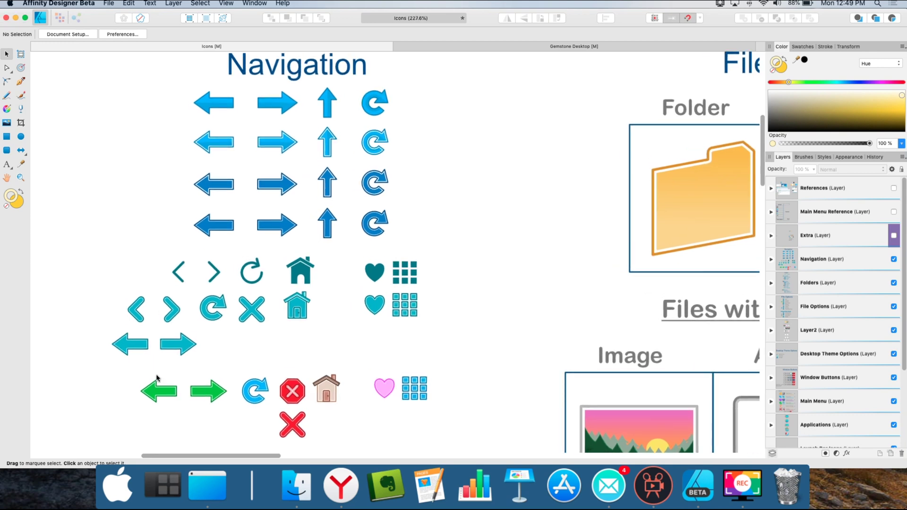
{"action": "left_click", "coordinate": [131, 348]}
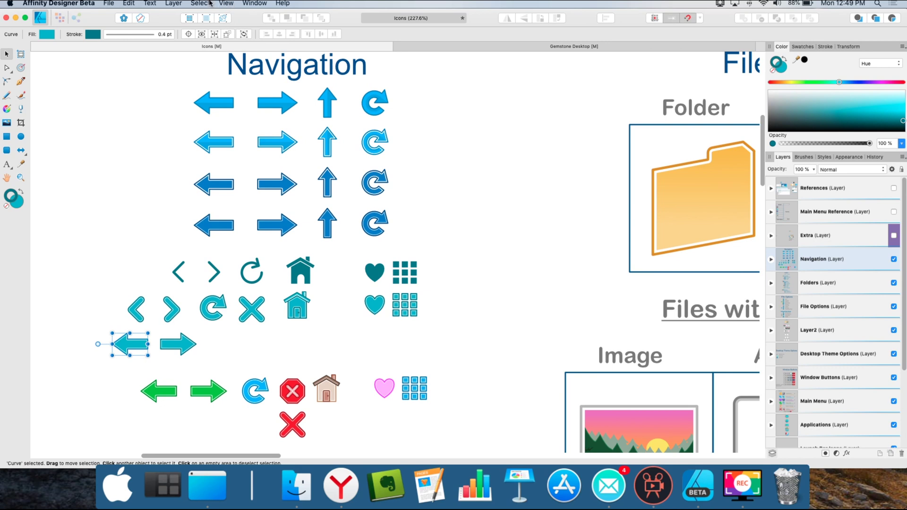
{"action": "left_click", "coordinate": [196, 2]}
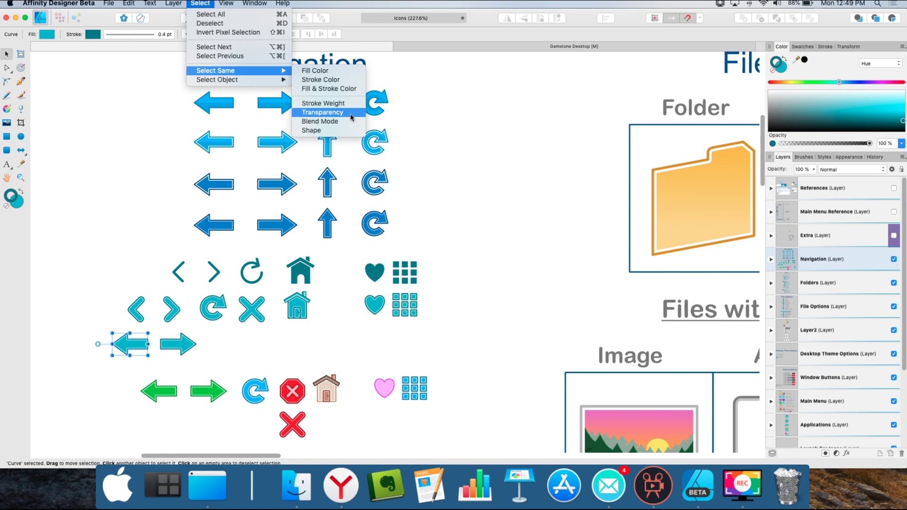
Select the 20 objects sharing the arrow's fill colour, then reselect only the cyan arrow
{"action": "left_click", "coordinate": [341, 72]}
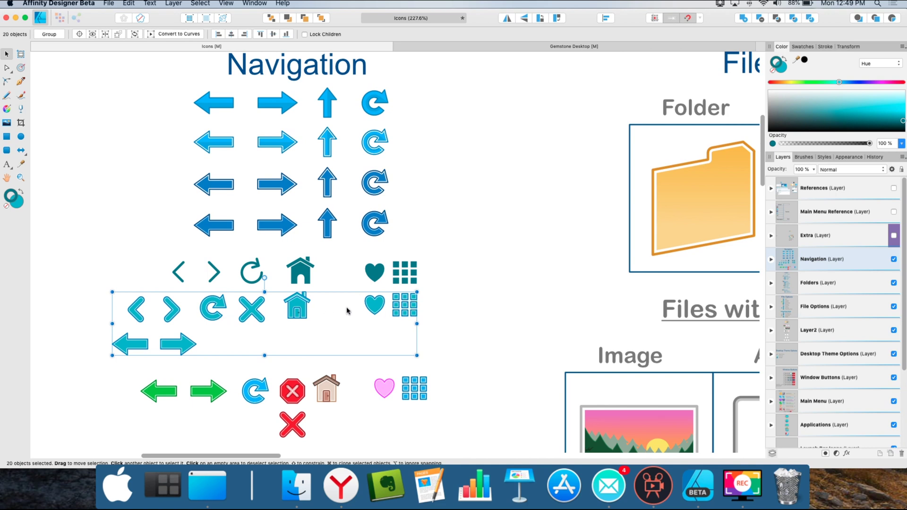
{"action": "left_click", "coordinate": [169, 261]}
{"action": "left_click", "coordinate": [139, 344]}
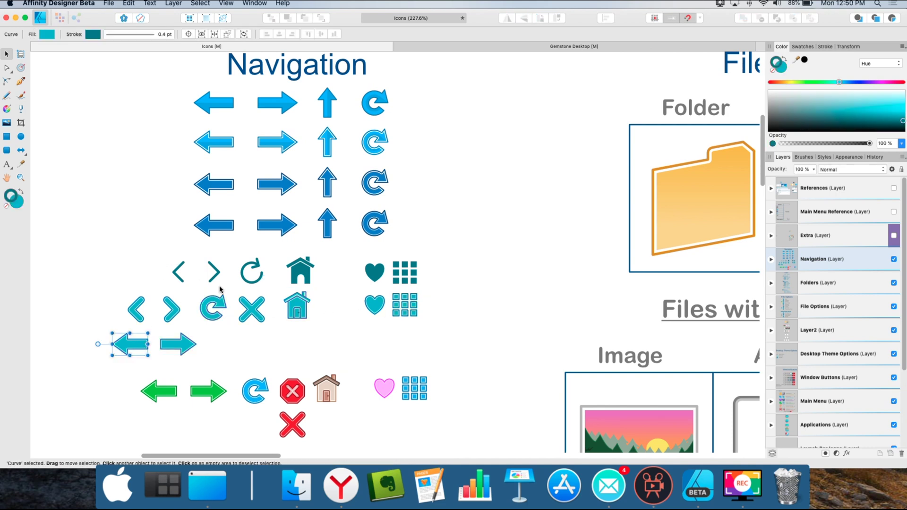
Select the 68 objects sharing the arrow's stroke weight and scroll to review them
{"action": "left_click", "coordinate": [201, 4]}
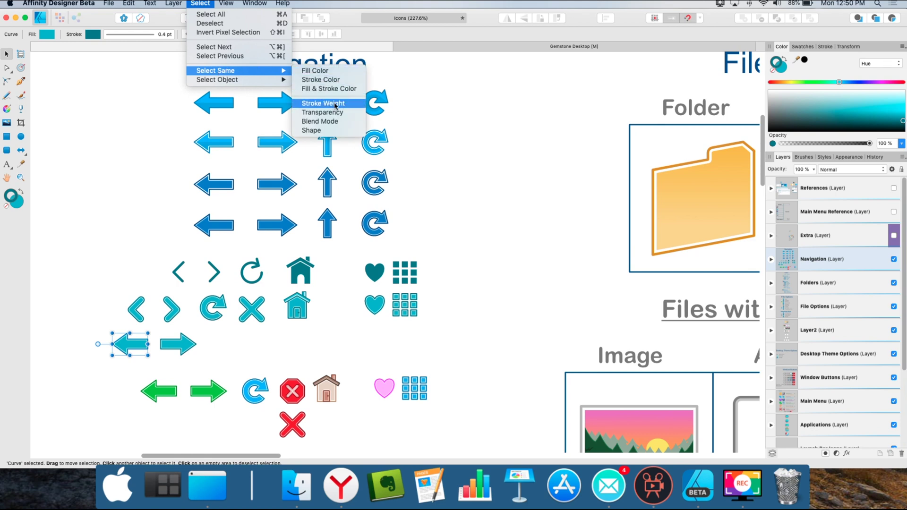
{"action": "left_click", "coordinate": [346, 104]}
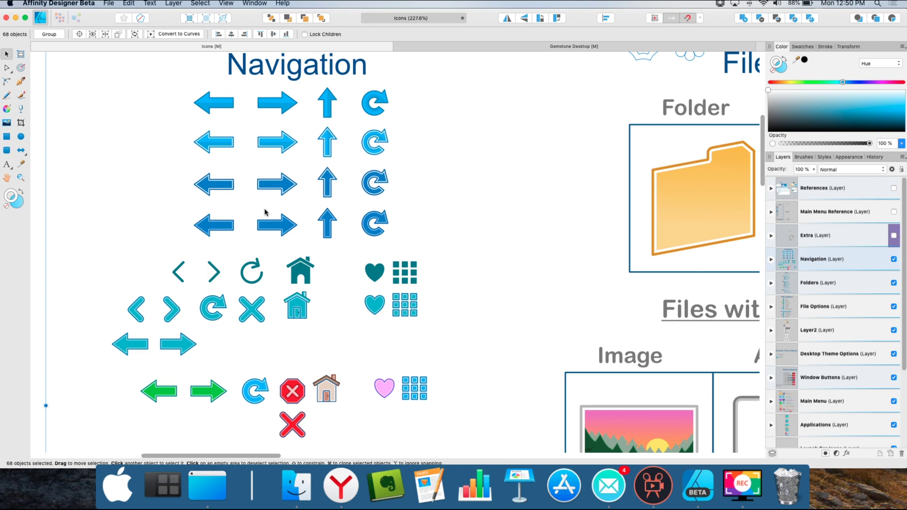
{"action": "scroll", "coordinate": [263, 214], "scroll_direction": "down", "scroll_amount": 5}
{"action": "scroll", "coordinate": [269, 208], "scroll_direction": "down", "scroll_amount": 3}
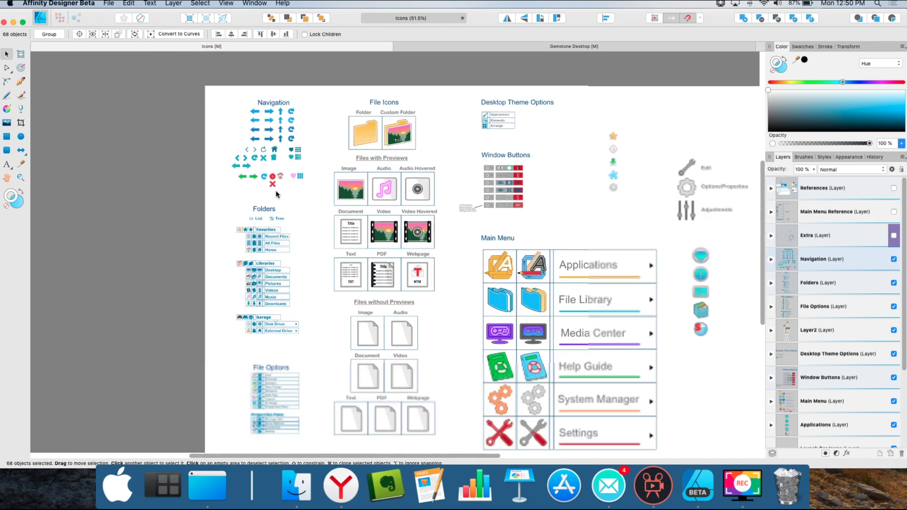
{"action": "scroll", "coordinate": [454, 188], "scroll_direction": "down", "scroll_amount": 5}
{"action": "scroll", "coordinate": [632, 176], "scroll_direction": "up", "scroll_amount": 4}
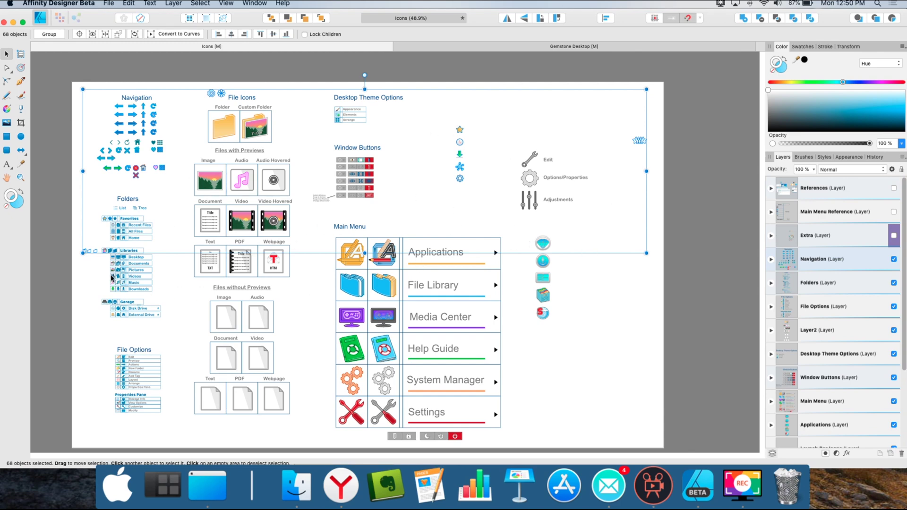
{"action": "scroll", "coordinate": [112, 278], "scroll_direction": "up", "scroll_amount": 5}
{"action": "scroll", "coordinate": [96, 188], "scroll_direction": "up", "scroll_amount": 3}
{"action": "scroll", "coordinate": [110, 194], "scroll_direction": "down", "scroll_amount": 5}
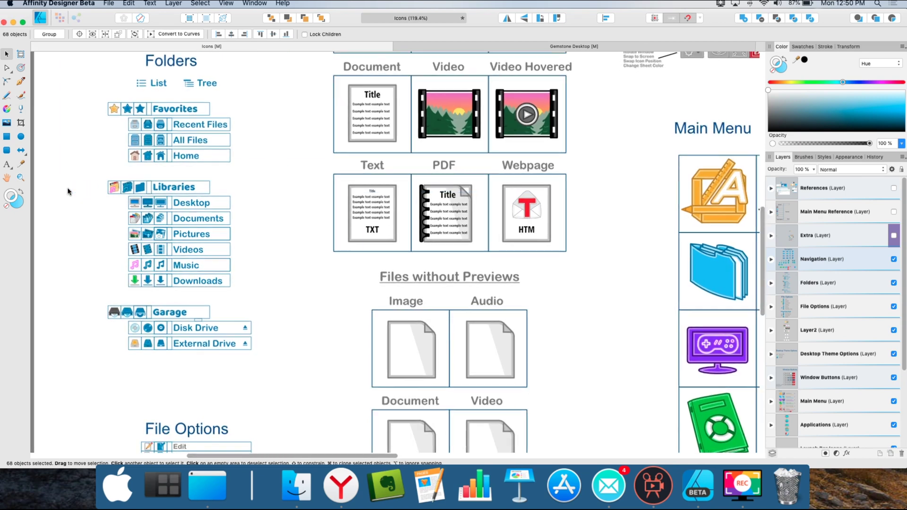
{"action": "scroll", "coordinate": [70, 192], "scroll_direction": "up", "scroll_amount": 3}
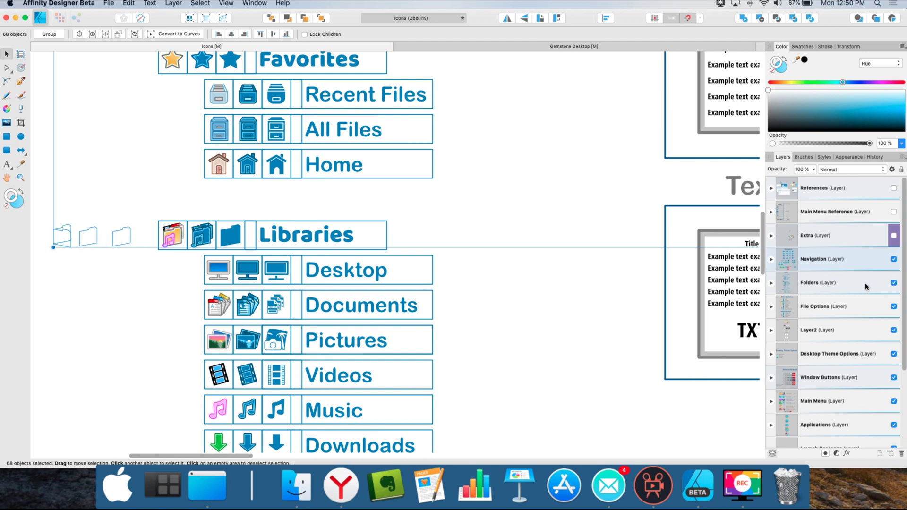
{"action": "left_click", "coordinate": [893, 235]}
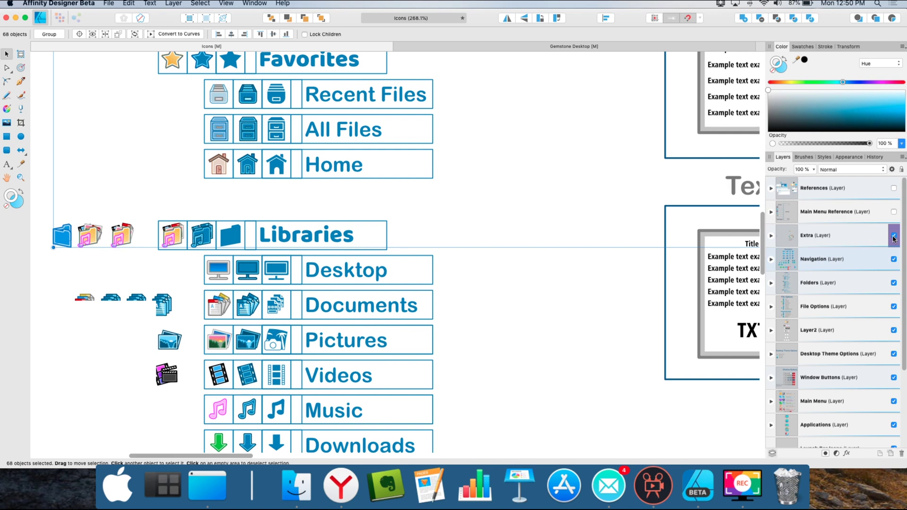
{"action": "scroll", "coordinate": [113, 236], "scroll_direction": "up", "scroll_amount": 5}
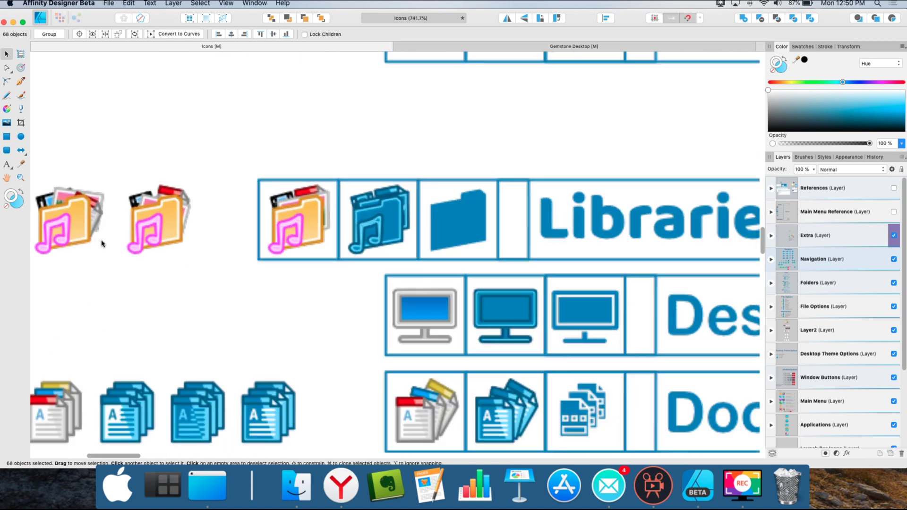
{"action": "scroll", "coordinate": [116, 232], "scroll_direction": "up", "scroll_amount": 2}
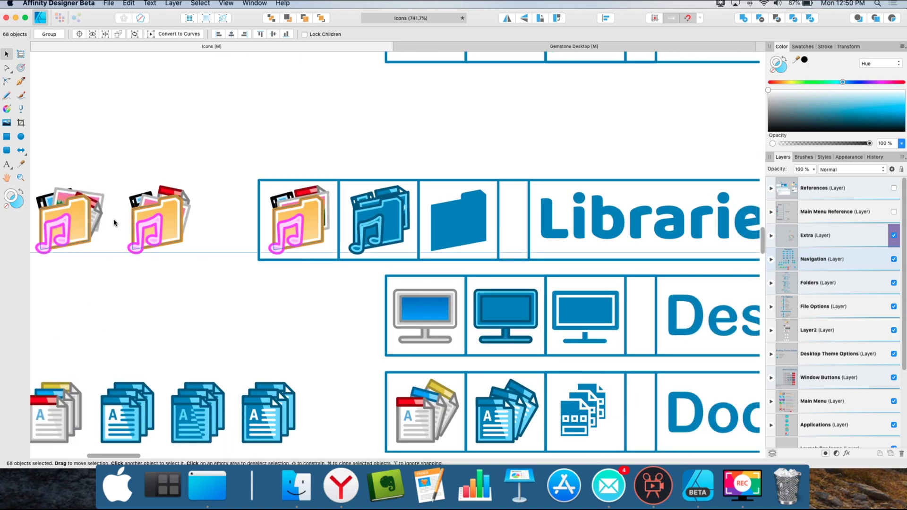
{"action": "scroll", "coordinate": [119, 224], "scroll_direction": "down", "scroll_amount": 5}
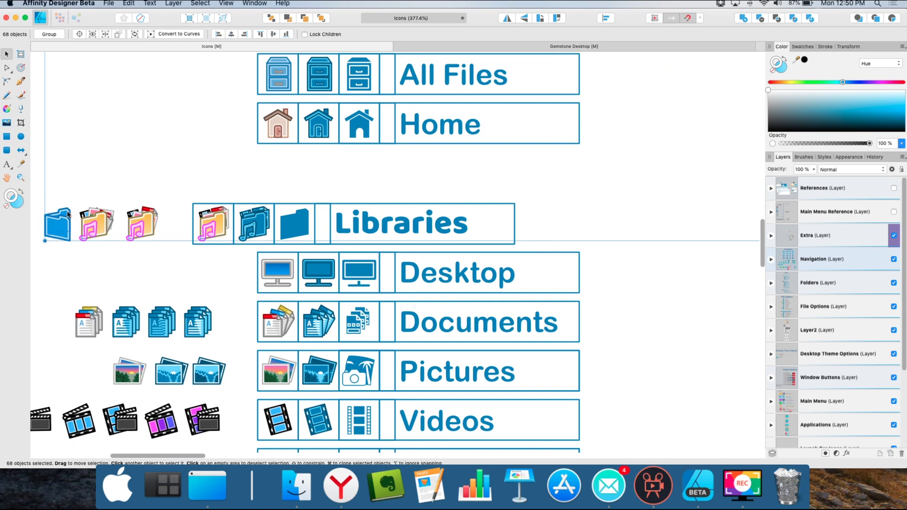
{"action": "scroll", "coordinate": [68, 215], "scroll_direction": "up", "scroll_amount": 2}
{"action": "scroll", "coordinate": [74, 215], "scroll_direction": "down", "scroll_amount": 4}
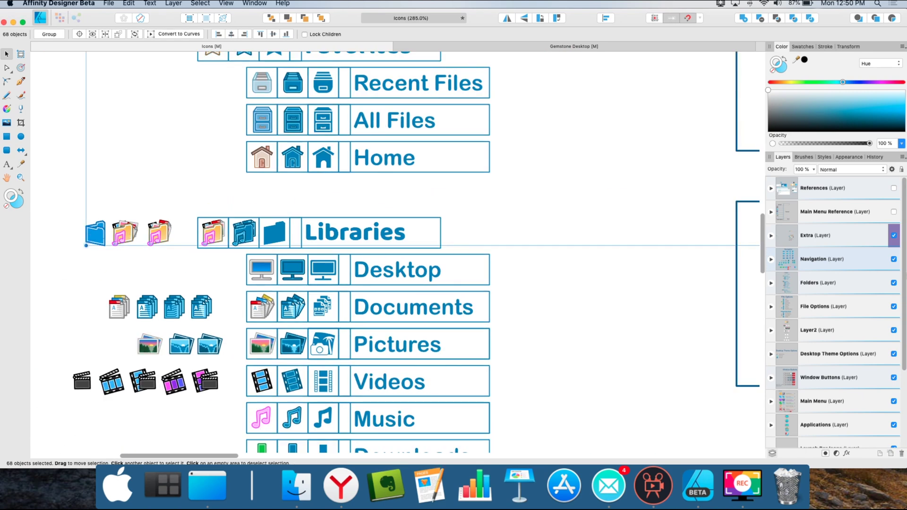
{"action": "left_click", "coordinate": [894, 235]}
{"action": "scroll", "coordinate": [44, 256], "scroll_direction": "down", "scroll_amount": 10}
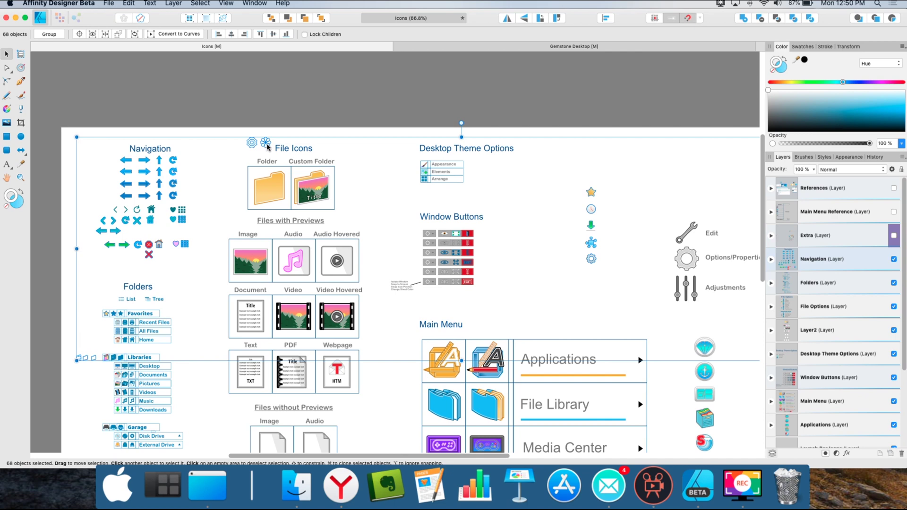
{"action": "left_click_drag", "start_coordinate": [267, 147], "coordinate": [297, 181]}
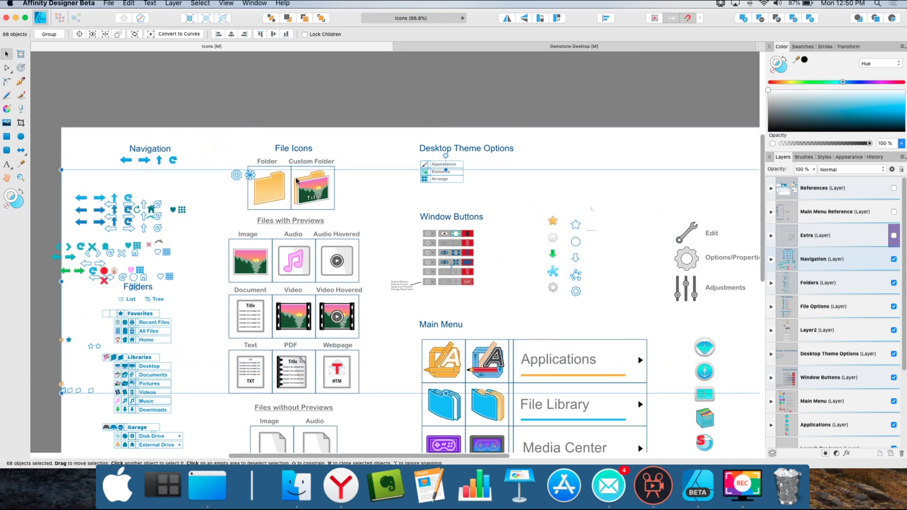
{"action": "left_click_drag", "start_coordinate": [297, 181], "coordinate": [331, 159]}
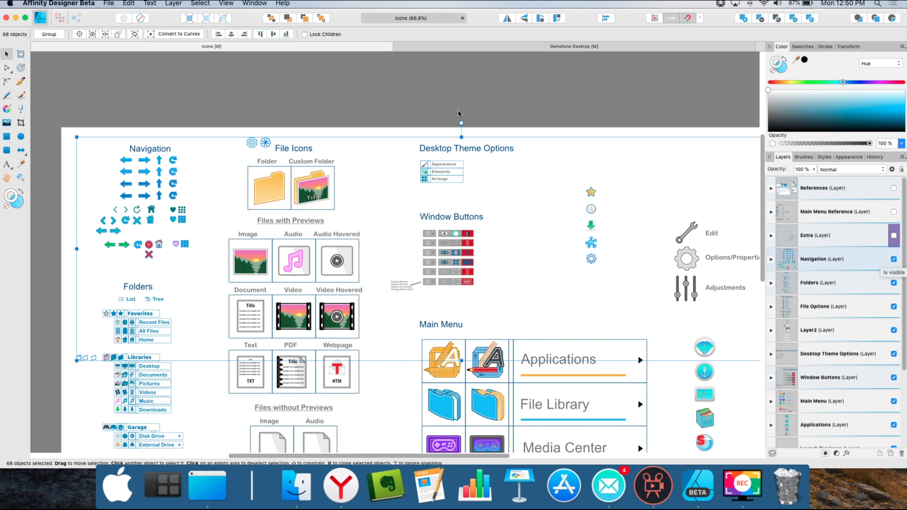
Clear the 68-object selection on empty canvas and zoom to view the whole Icons sheet
{"action": "left_click", "coordinate": [508, 113]}
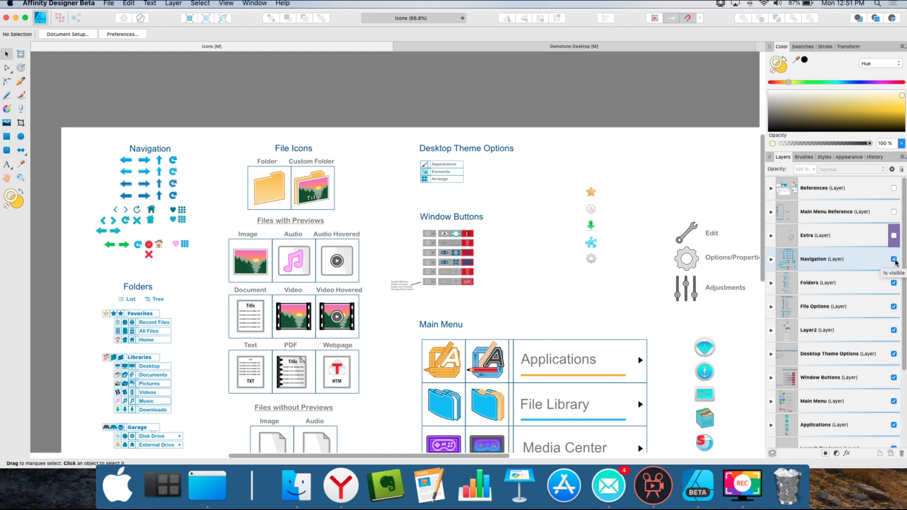
{"action": "scroll", "coordinate": [538, 125], "scroll_direction": "down", "scroll_amount": 1}
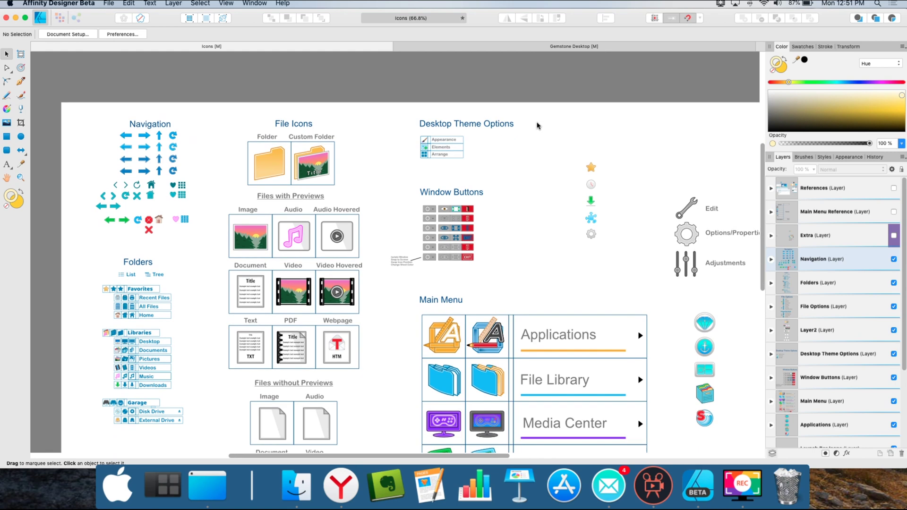
{"action": "scroll", "coordinate": [539, 125], "scroll_direction": "down", "scroll_amount": 5}
{"action": "scroll", "coordinate": [577, 138], "scroll_direction": "up", "scroll_amount": 2}
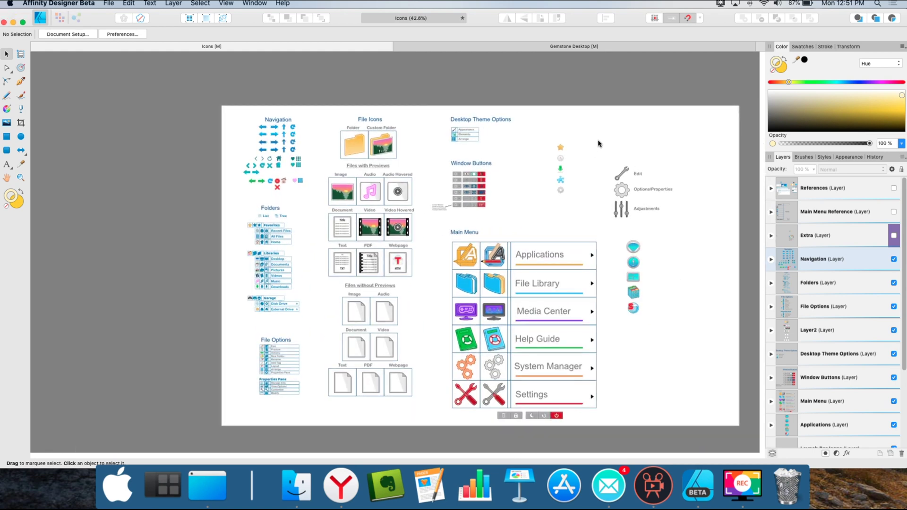